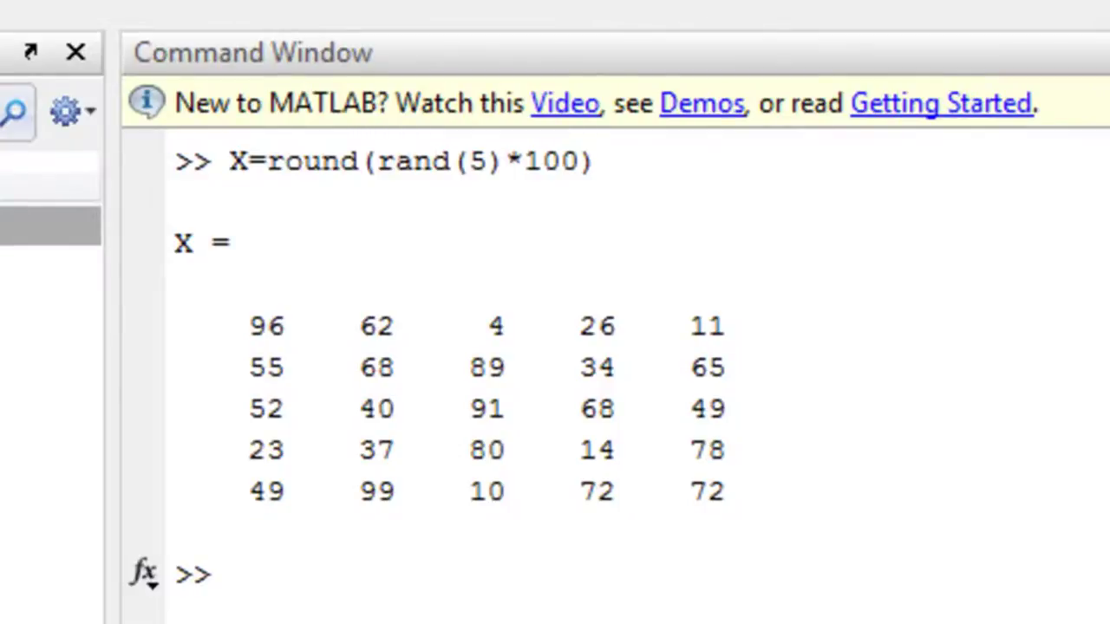
Run flipdim(X,1) to get X with its rows in reverse order.
click(296, 579)
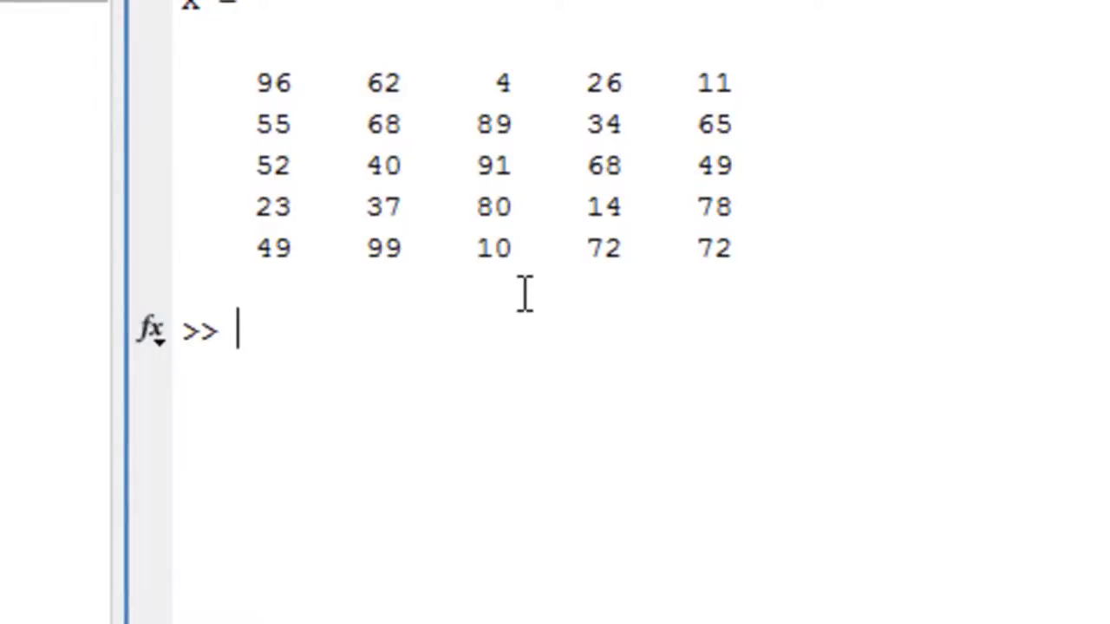
text(flipdi)
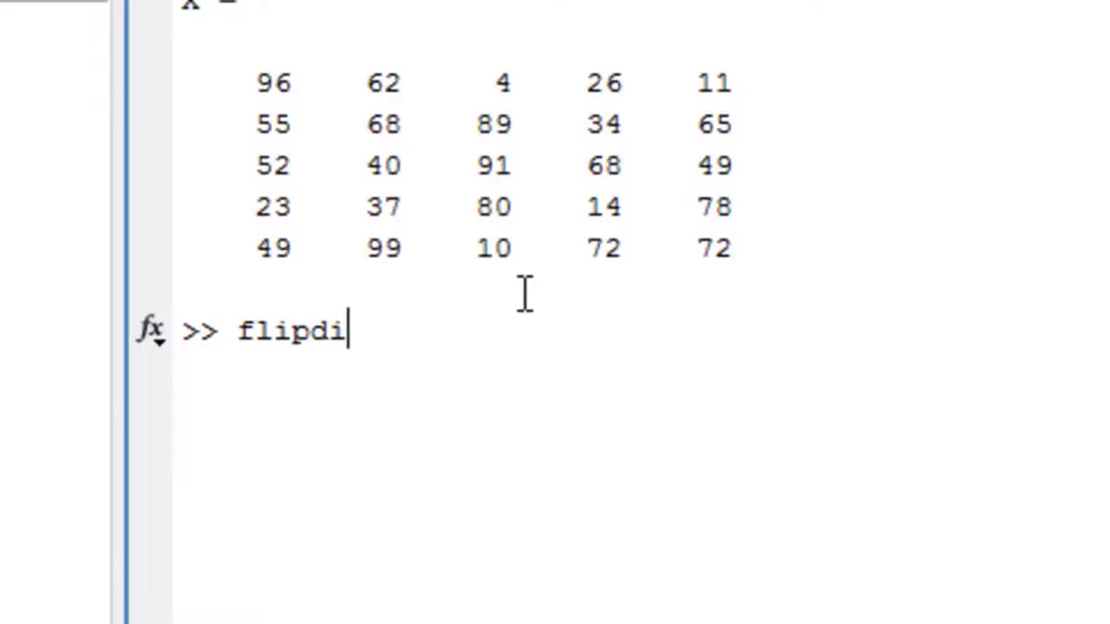
text(m()
text(X)
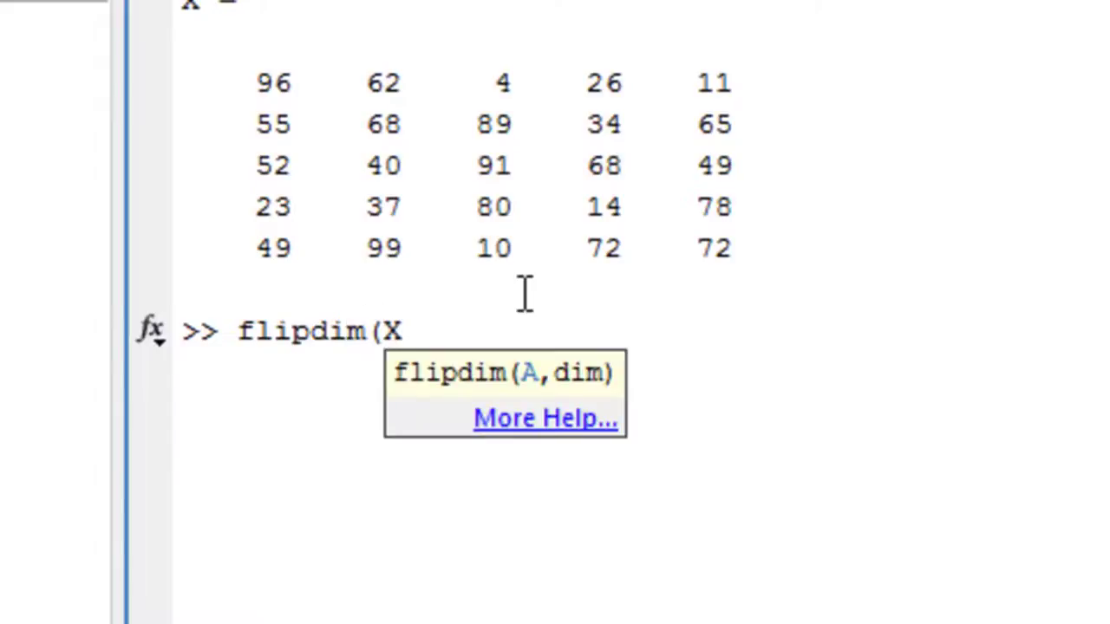
text(,)
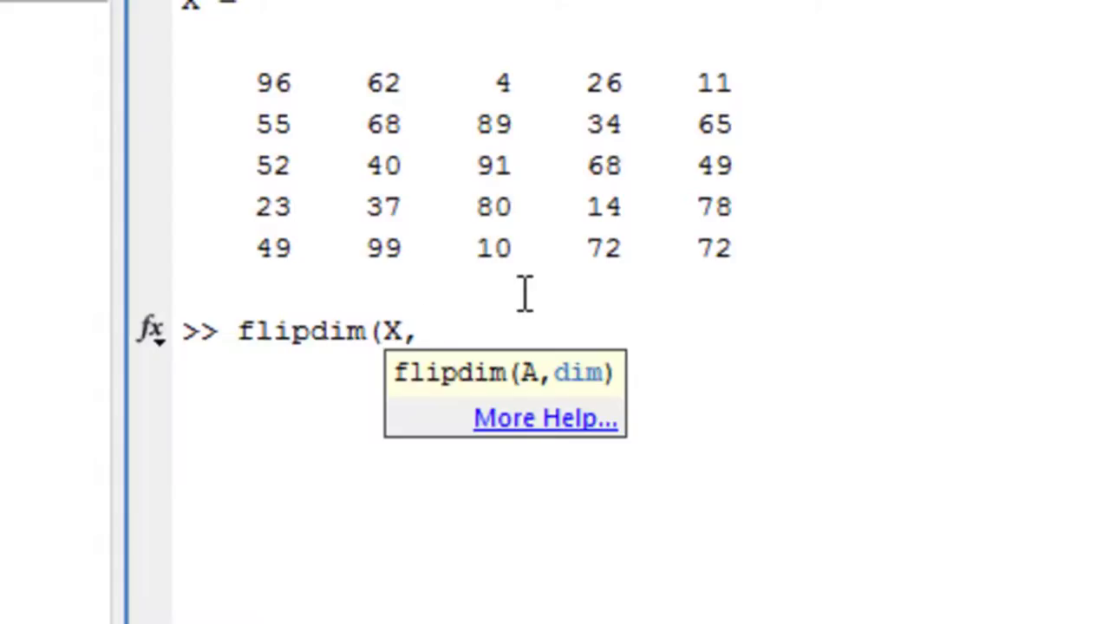
text(1)
text())
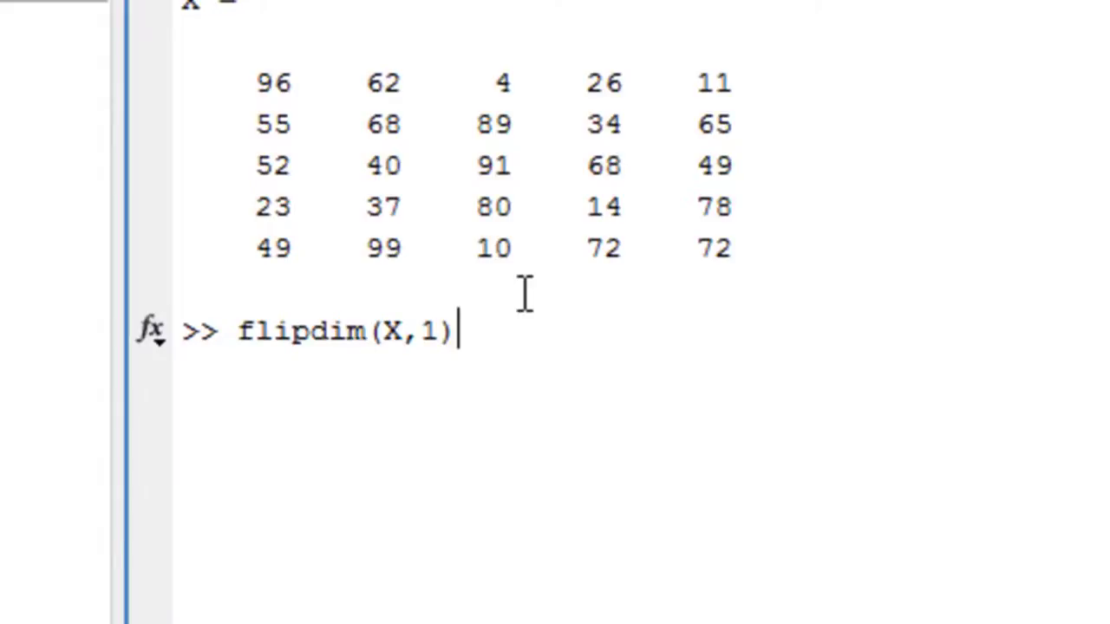
key(Return)
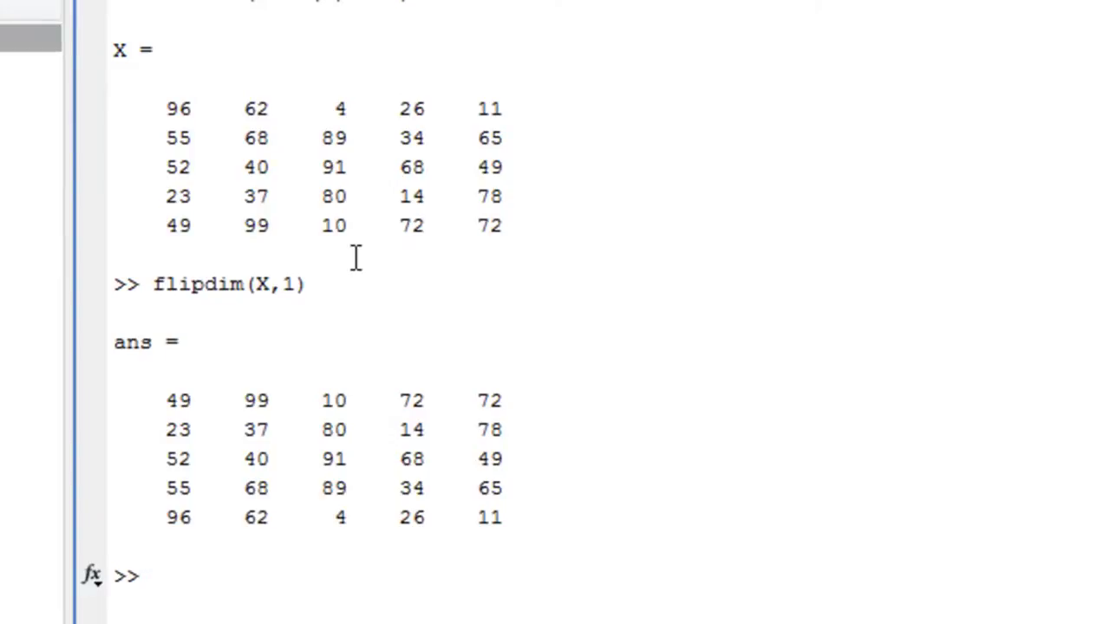
Run flipdim(X,2) to get X with its columns reversed.
text(flip)
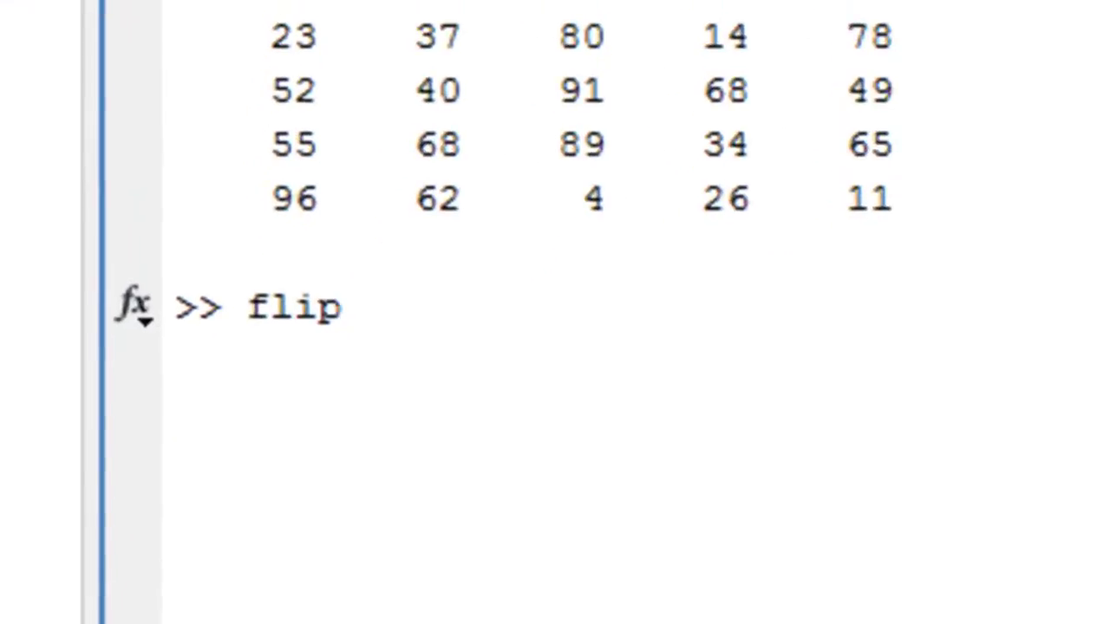
text(dim)
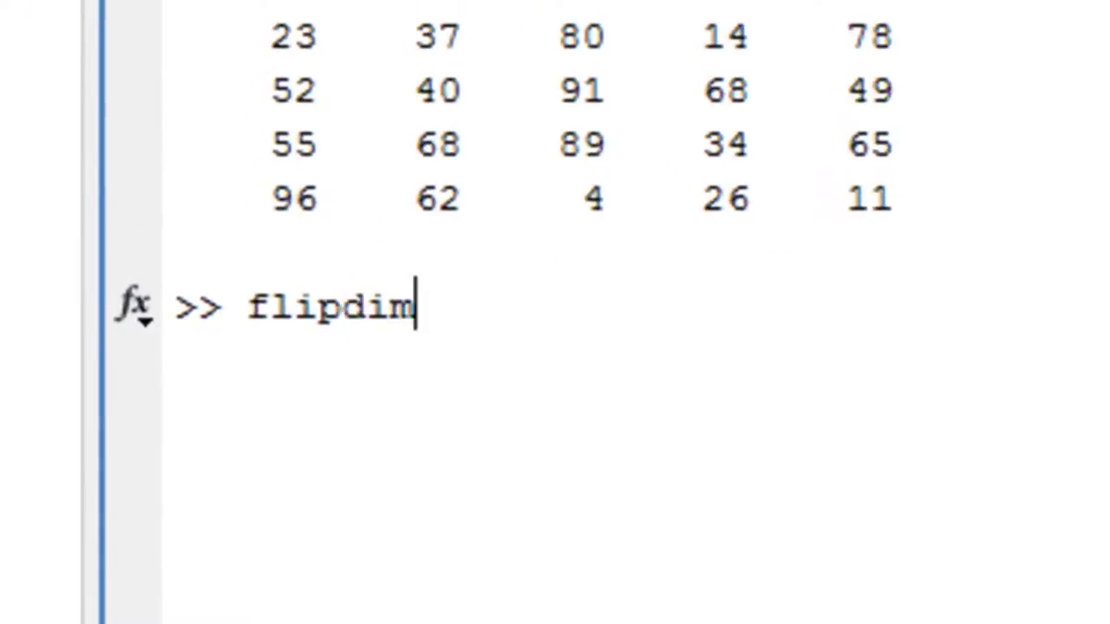
text((X)
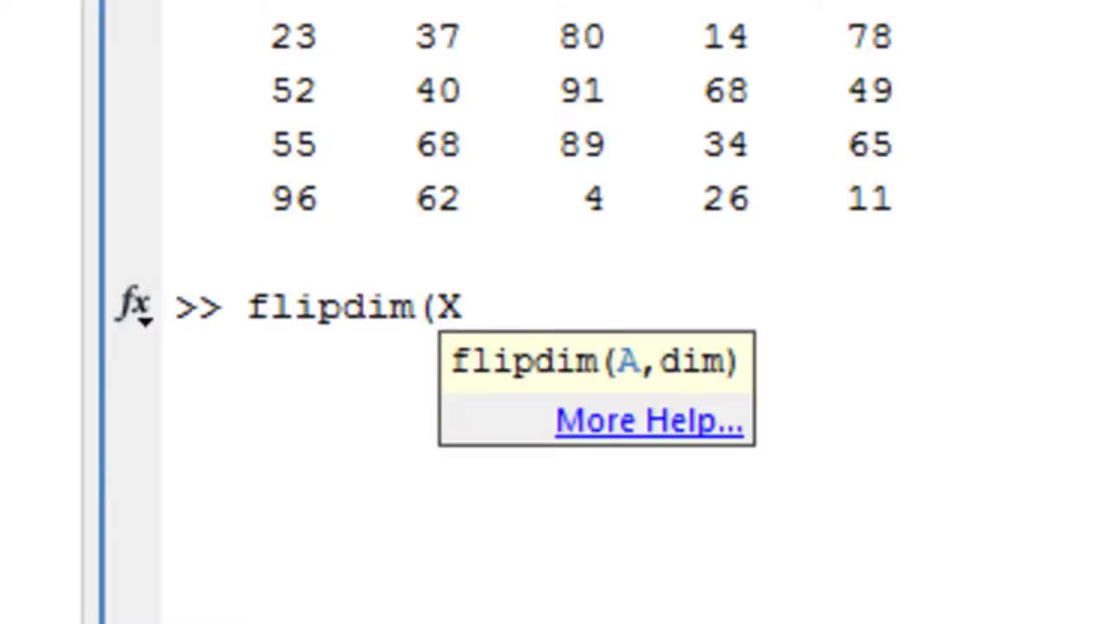
text(,2)
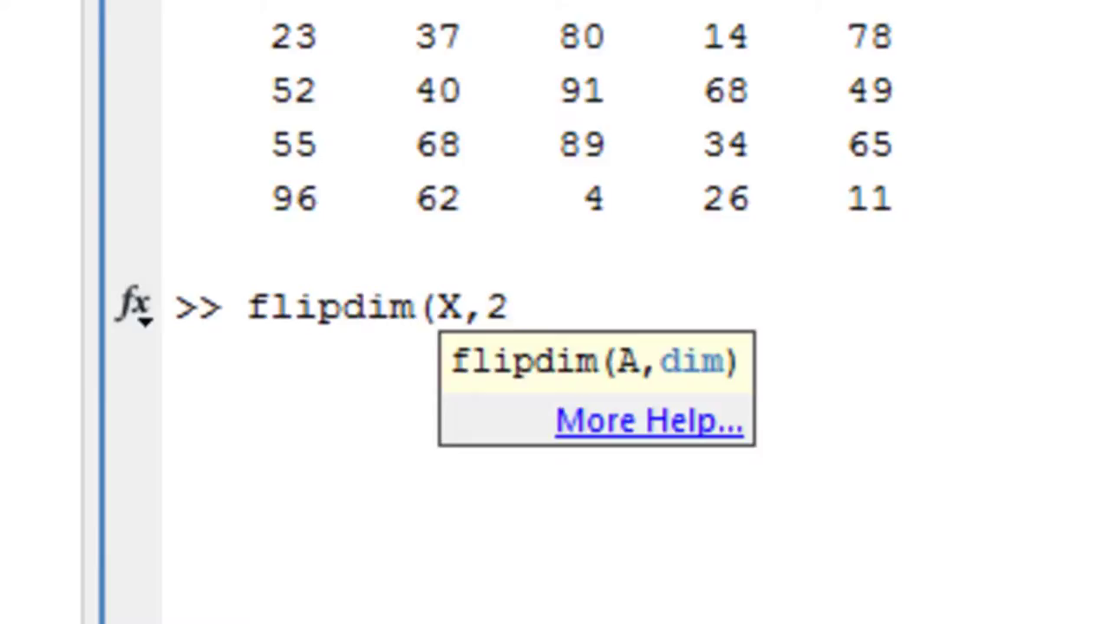
text())
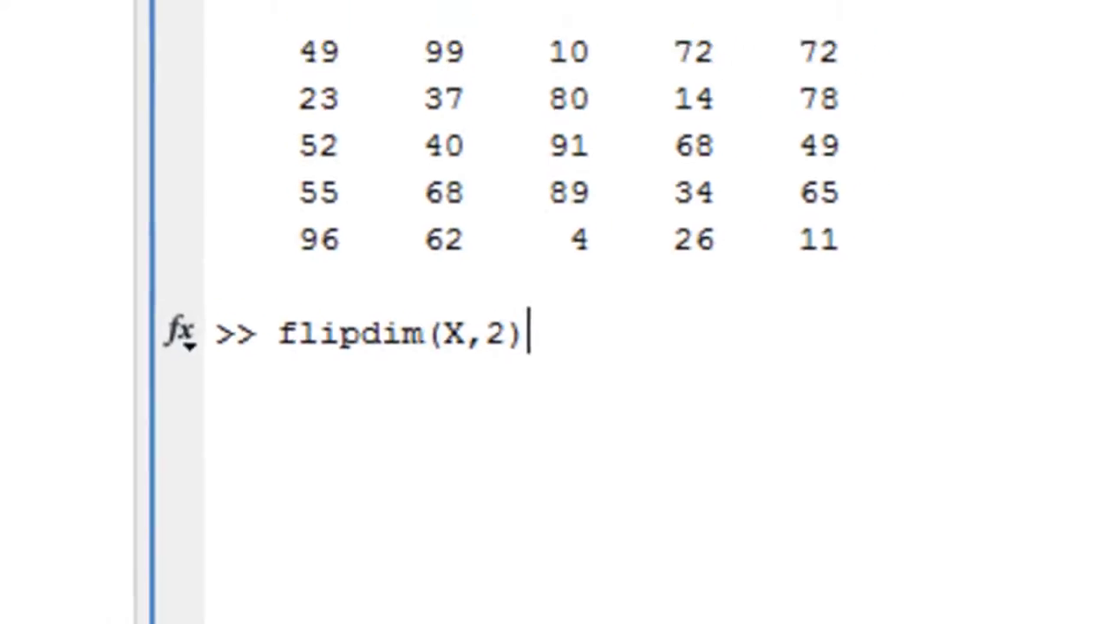
key(Return)
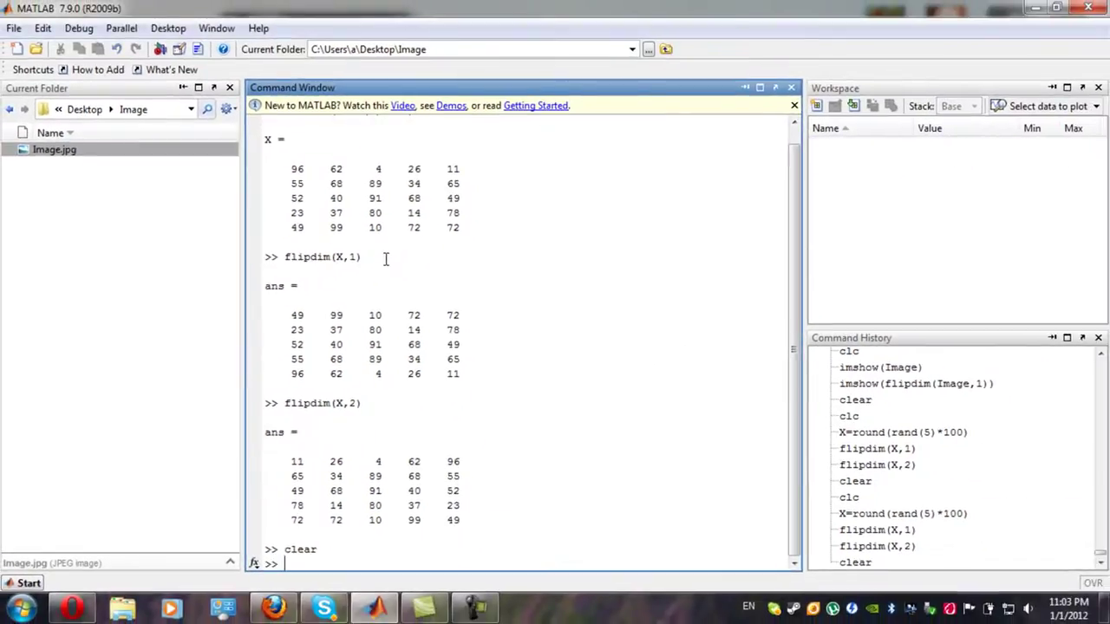
Clear the Command Window with clc after a mistyped 'cl'.
text(cl)
key(Return)
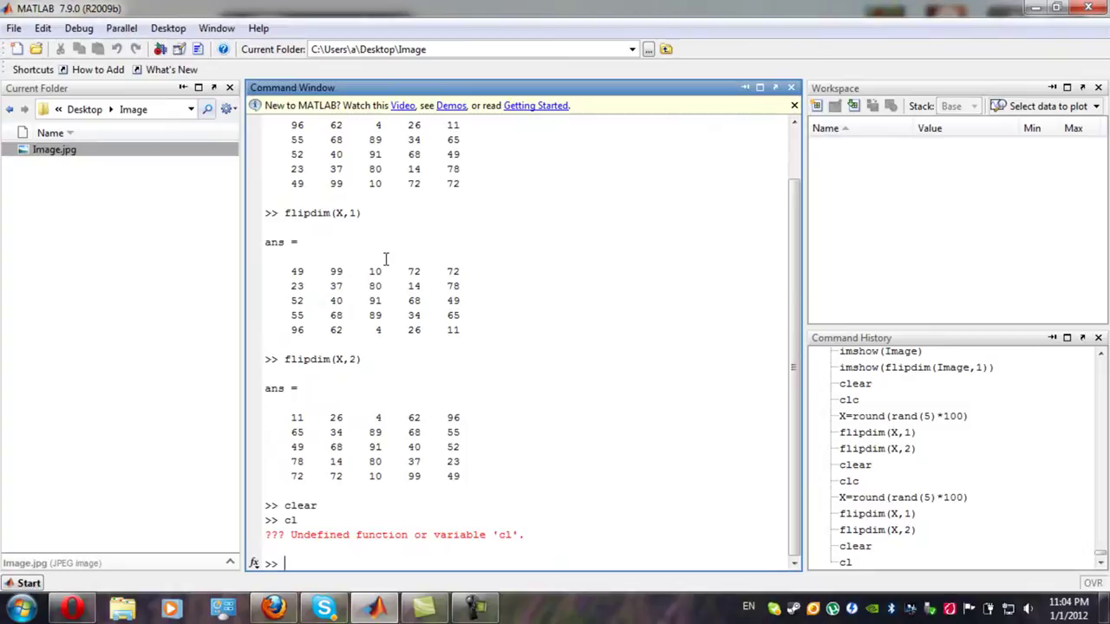
text(clc)
key(Return)
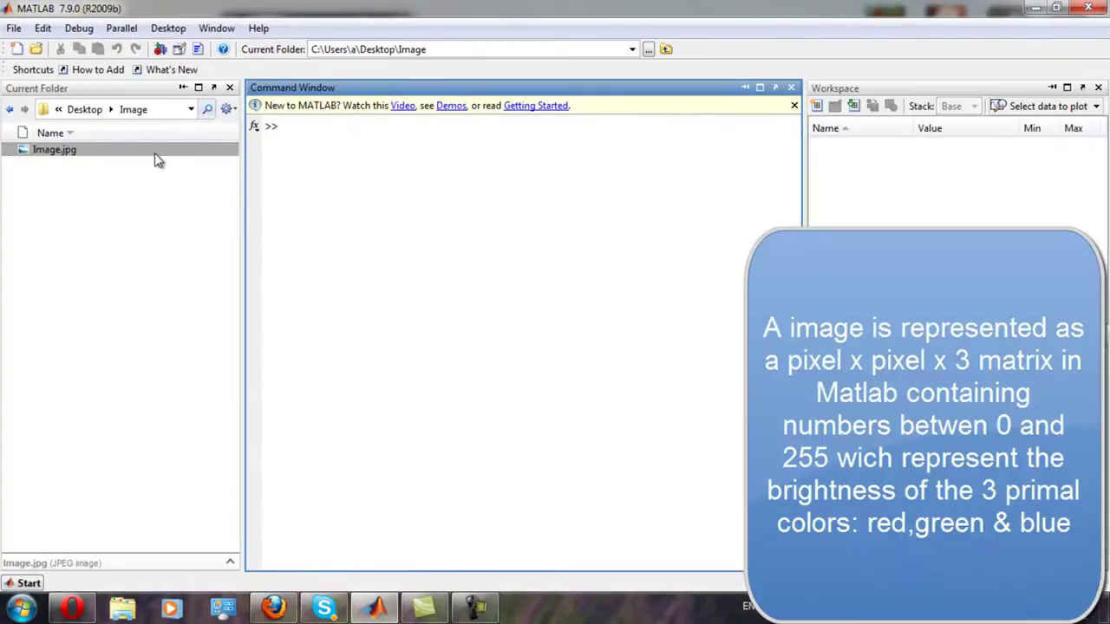
Import Image.jpg from the Current Folder as the 768x1024x3 variable Image.
double_click(156, 154)
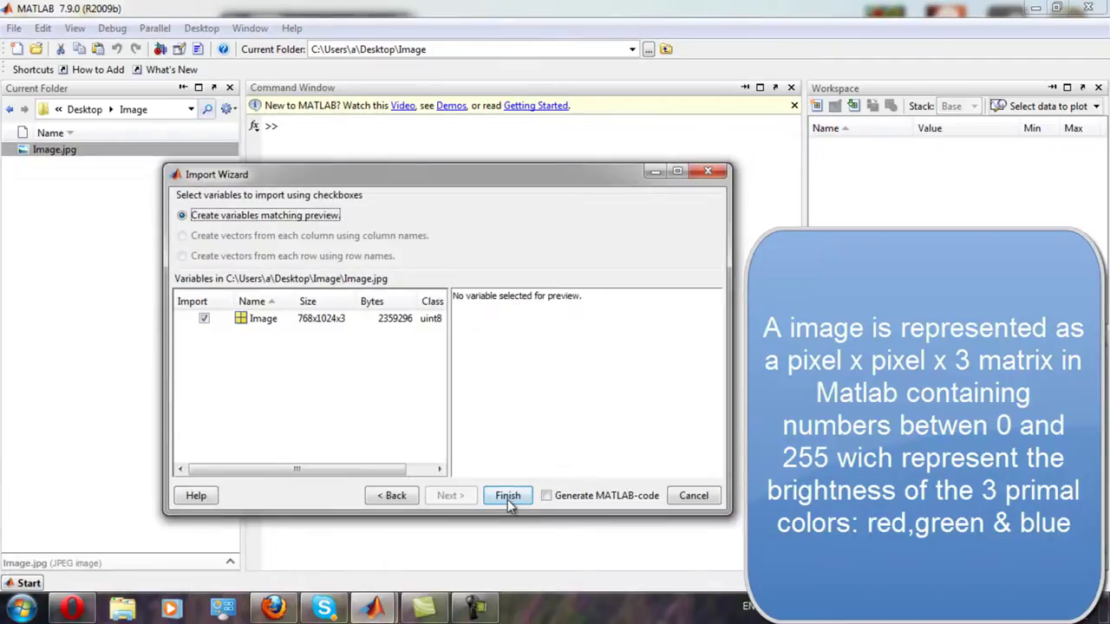
click(507, 496)
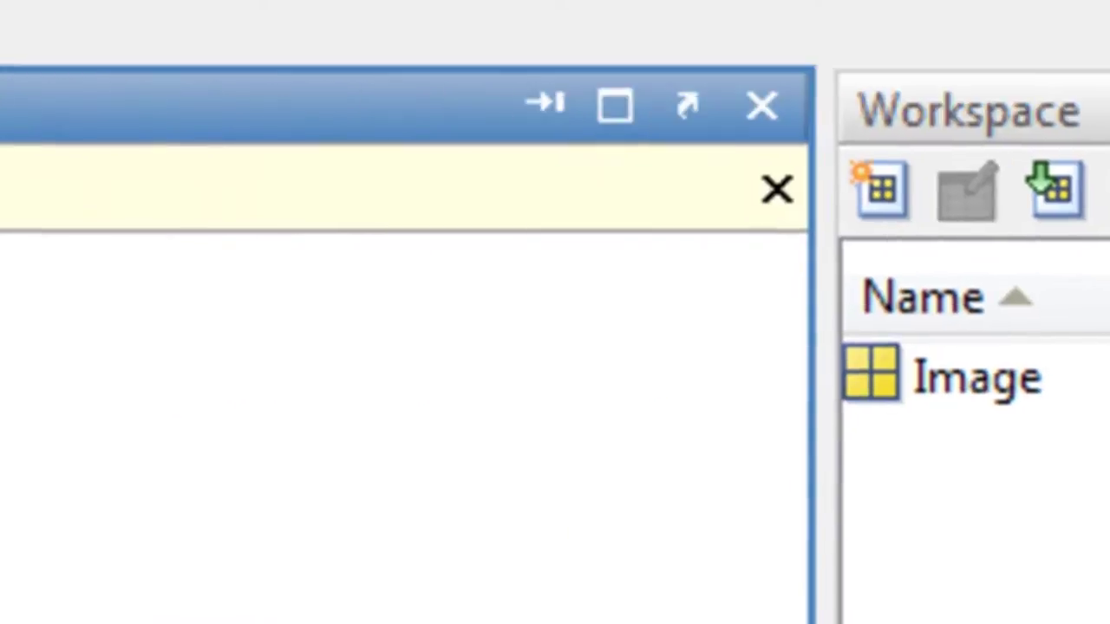
Display the yellow sports car with imshow(Image), then close the figure.
text(im)
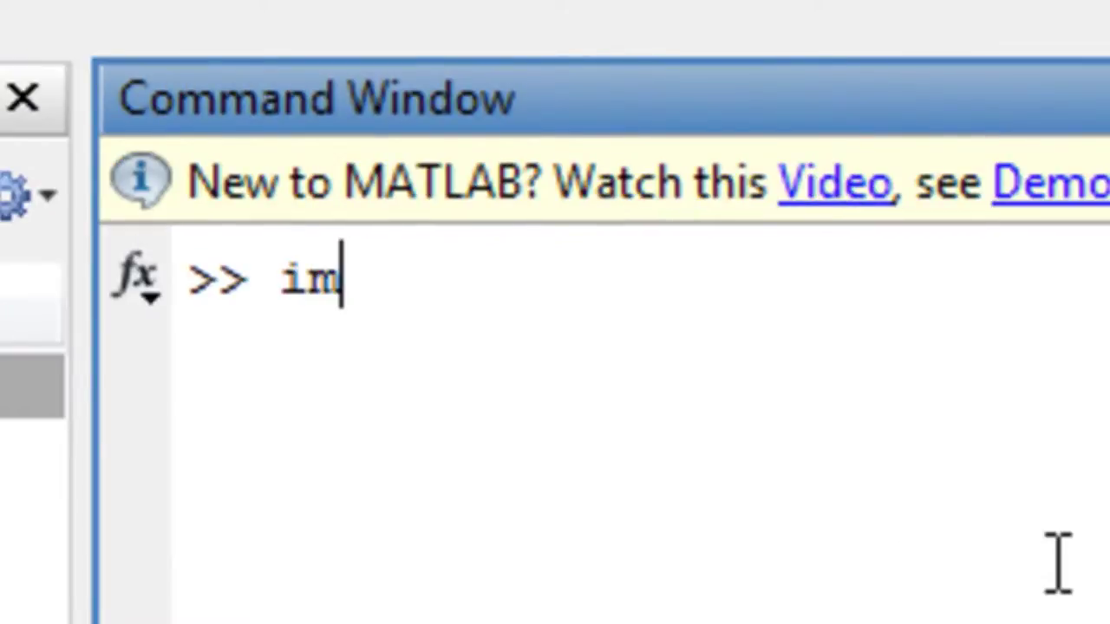
text(show(I)
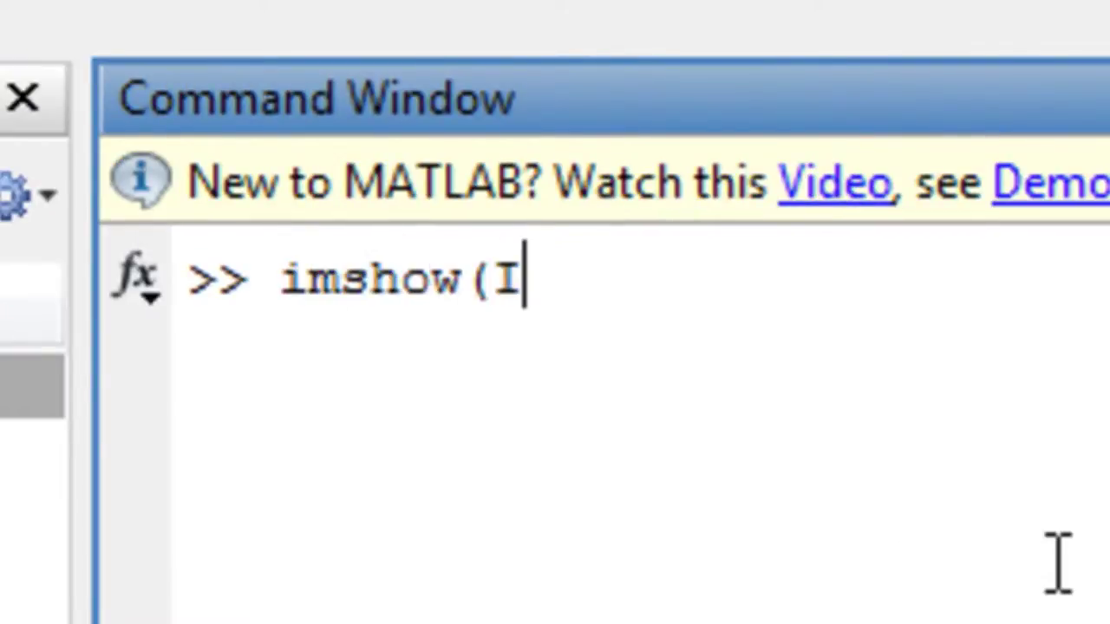
text(mage))
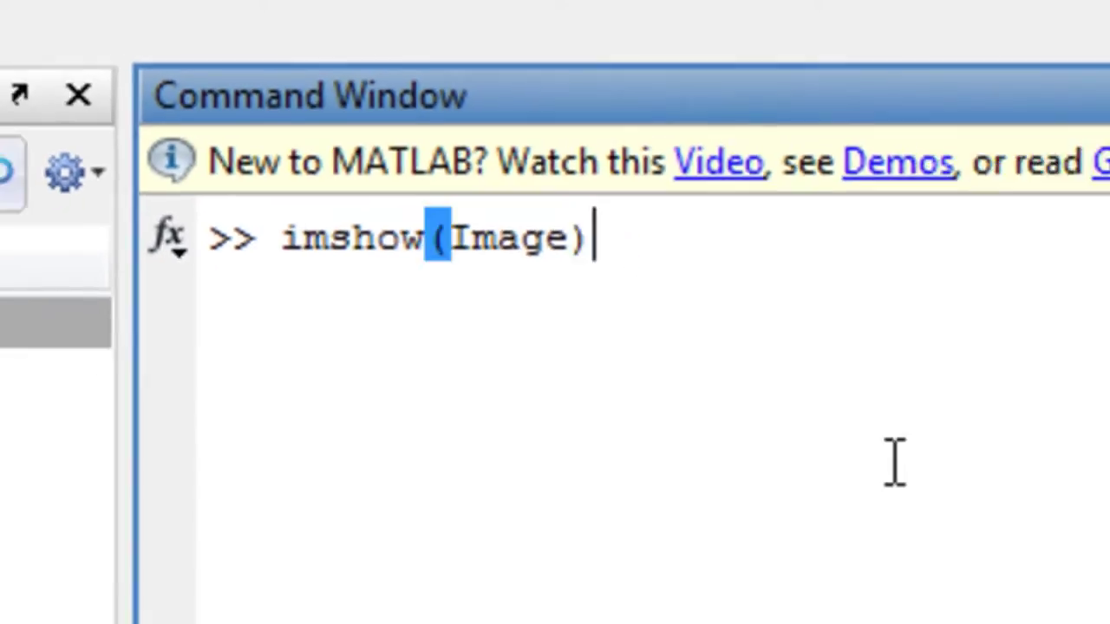
key(Return)
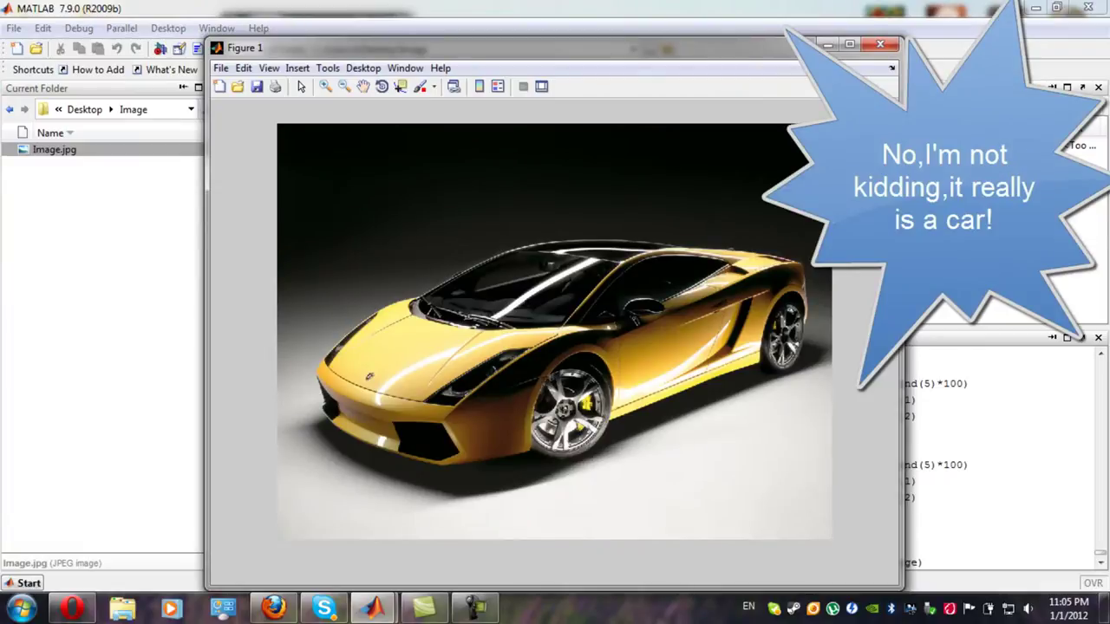
click(880, 45)
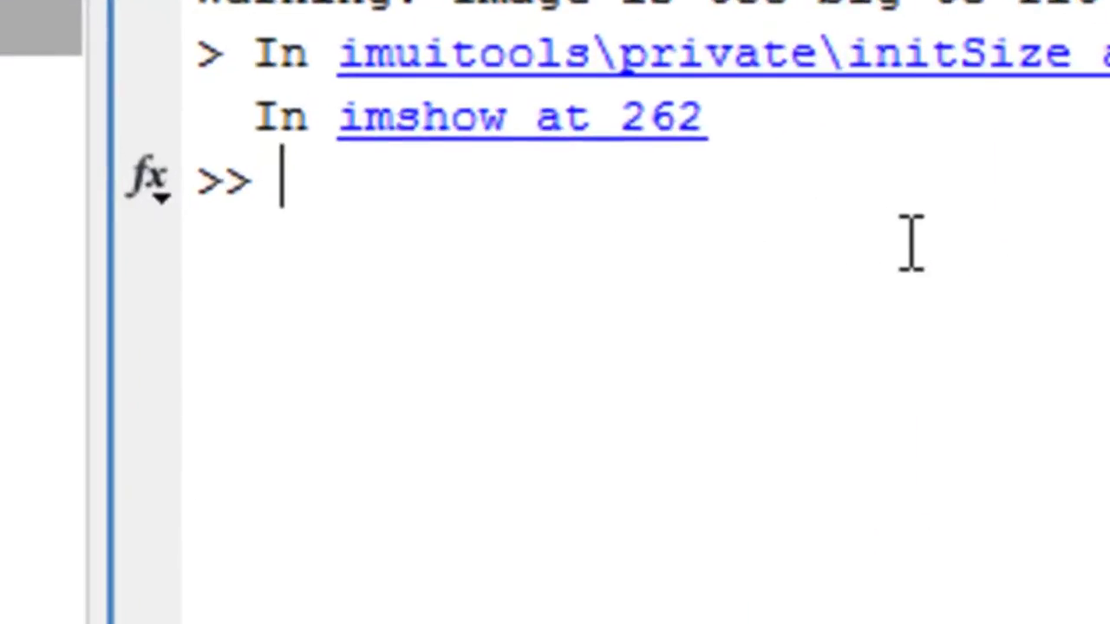
Show the car upside down with imshow(flipdim(Image,1)), then close the figure.
text(imshow()
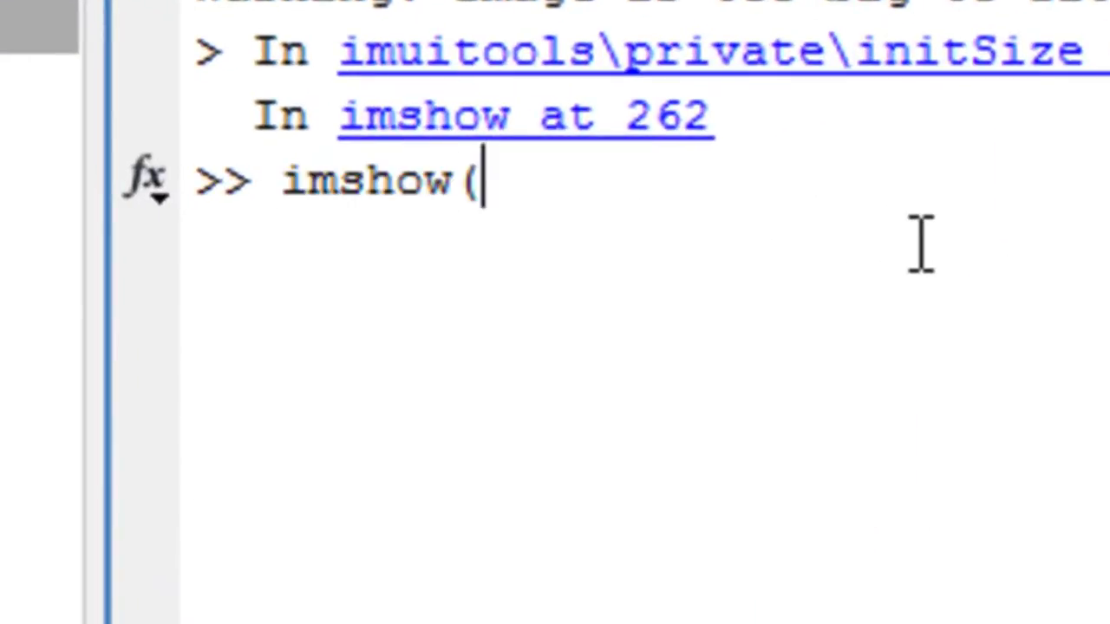
text(flipd)
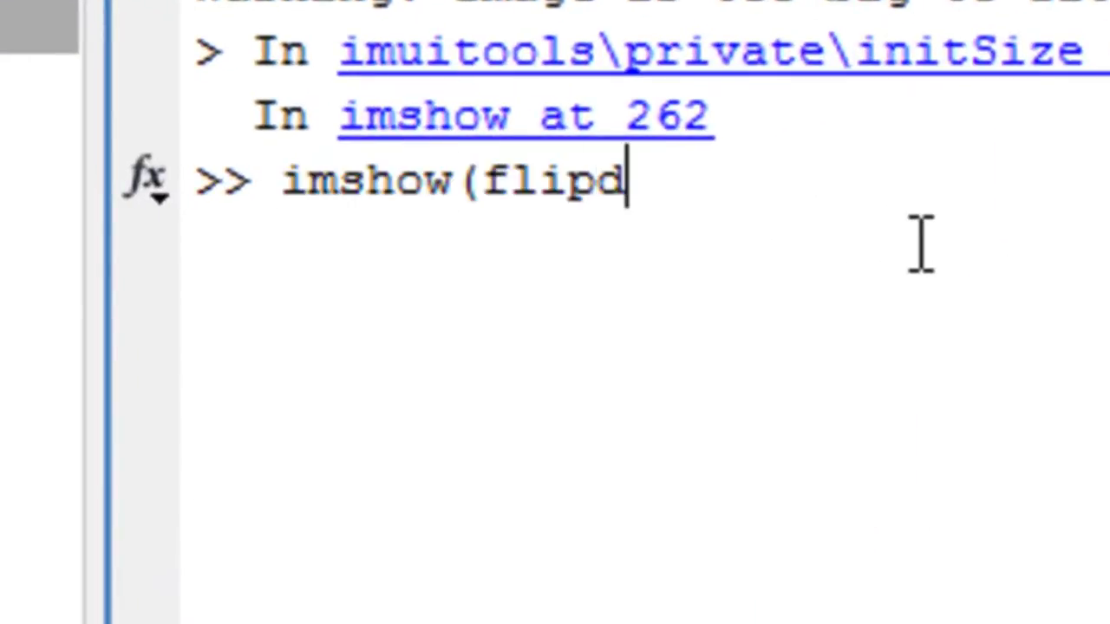
text(im()
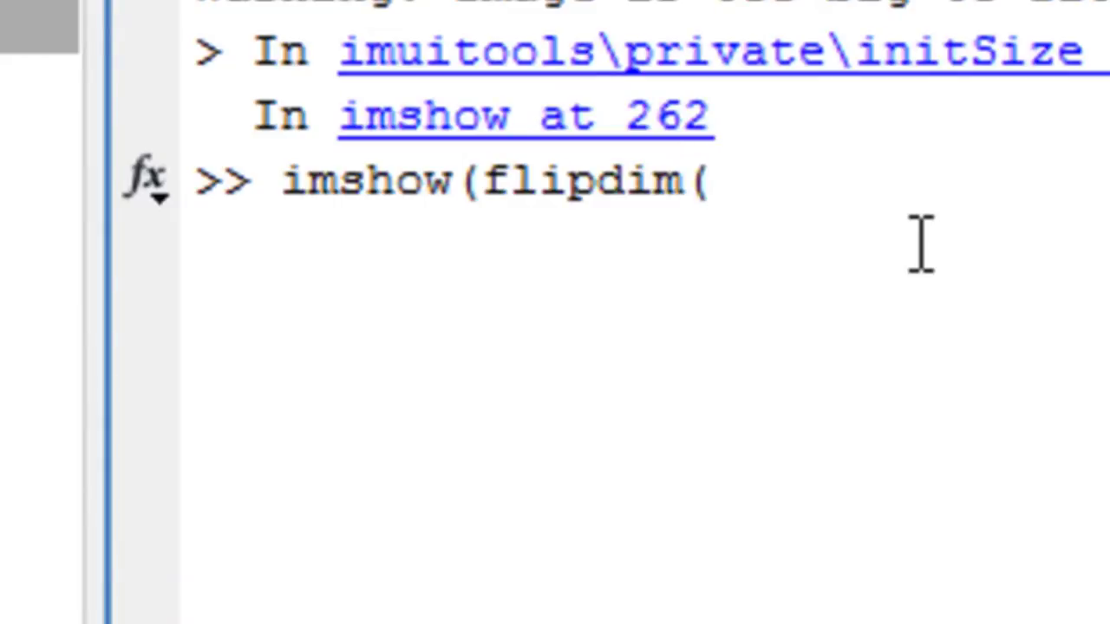
text(Image)
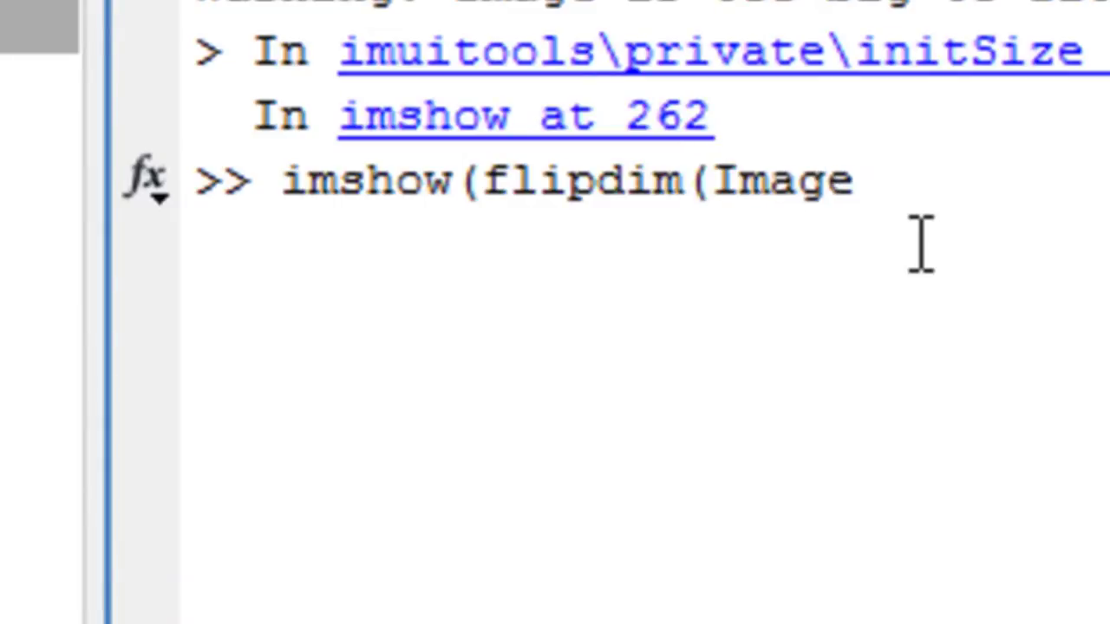
text(,1)
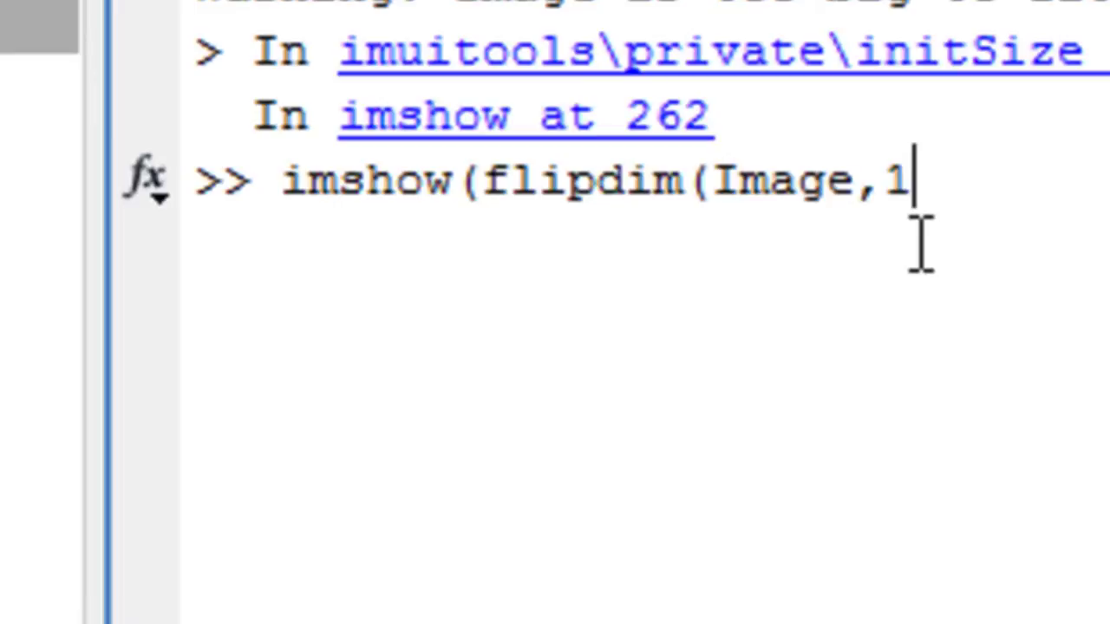
text()))
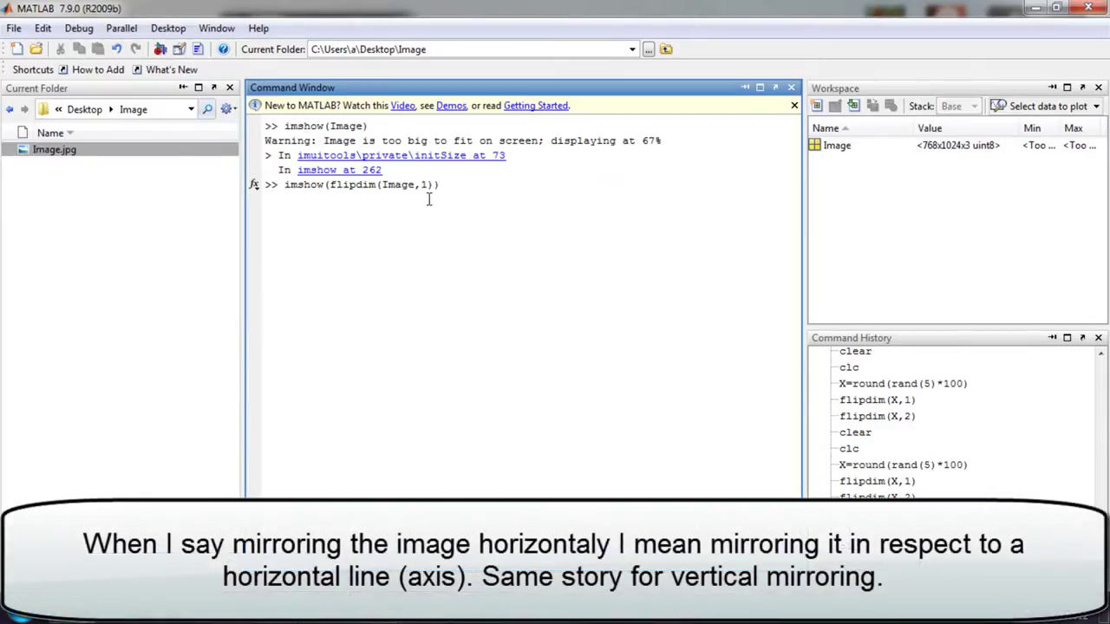
key(Return)
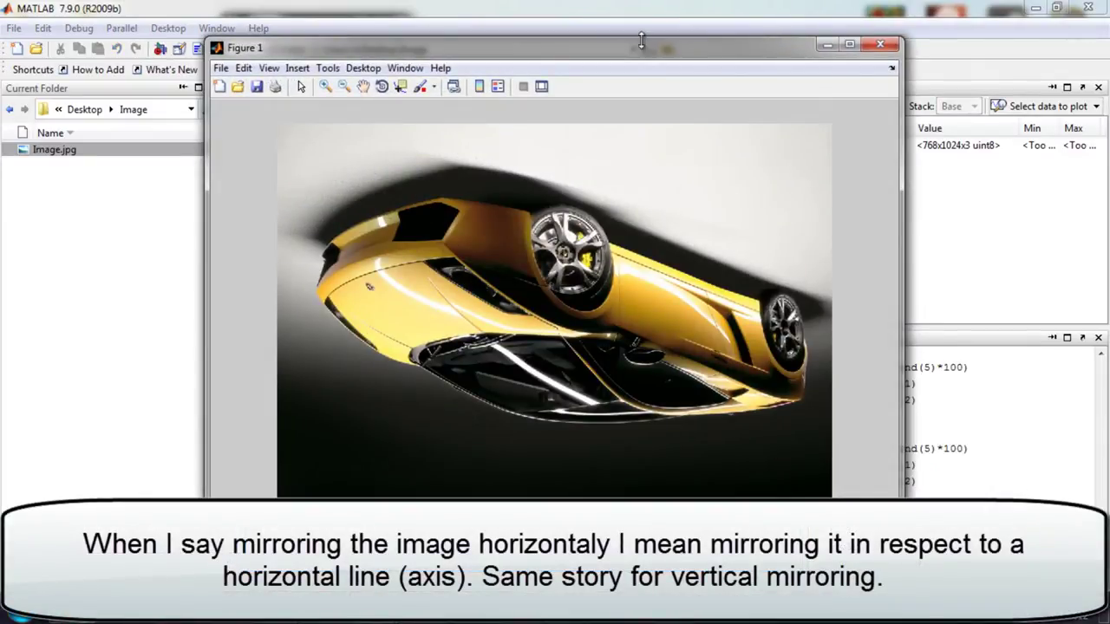
drag(629, 49, 626, 32)
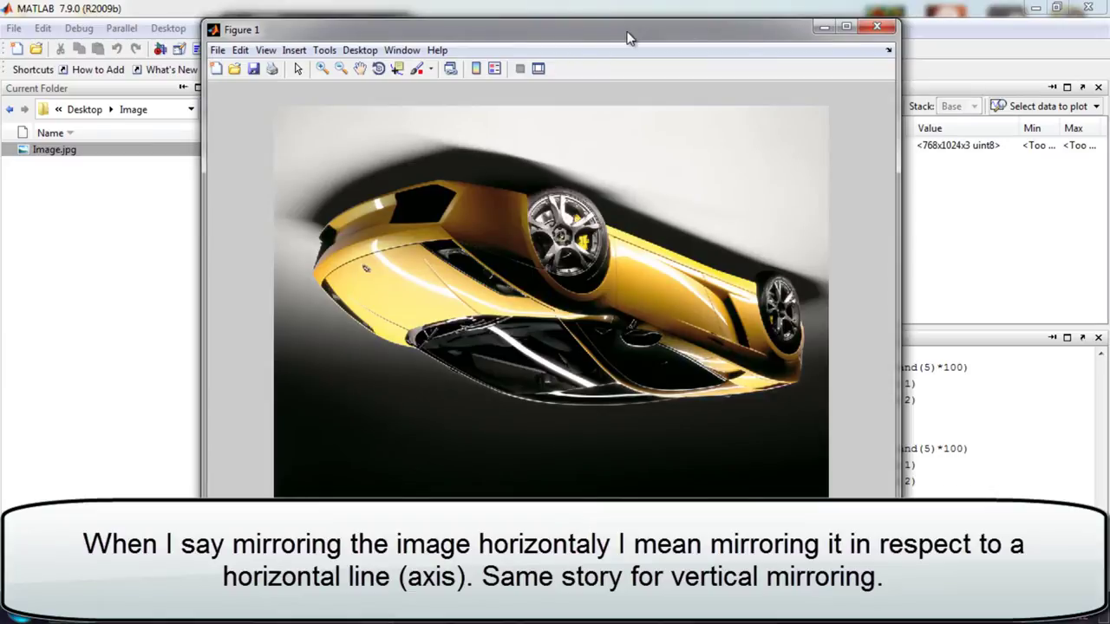
click(877, 26)
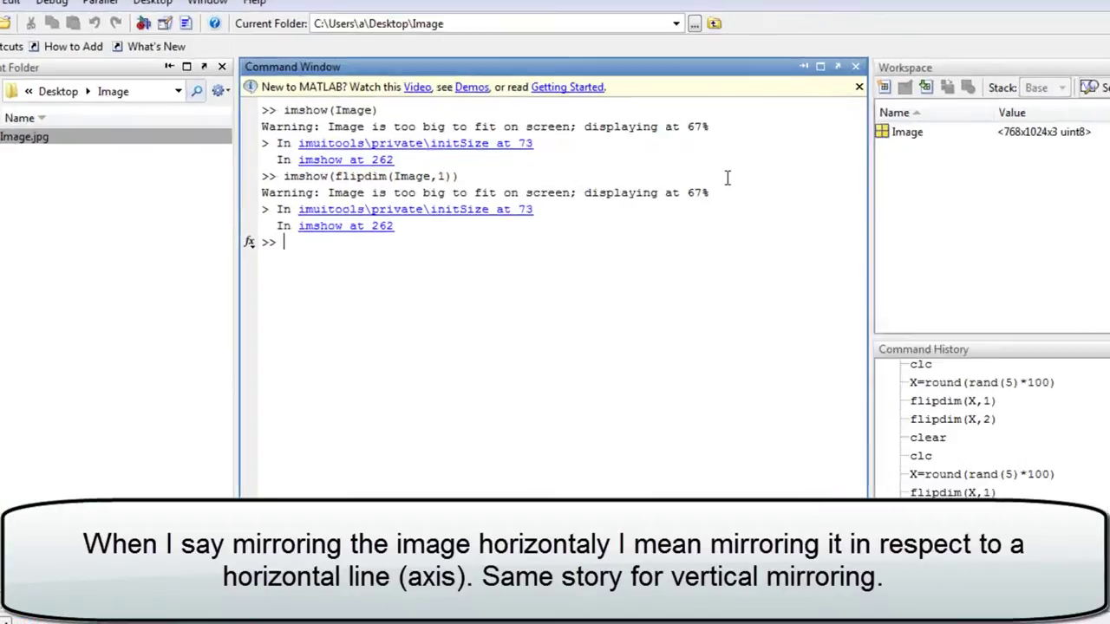
Edit the recalled command to imshow(flipdim(Image,2)) and run it, mirroring the car.
key(Up)
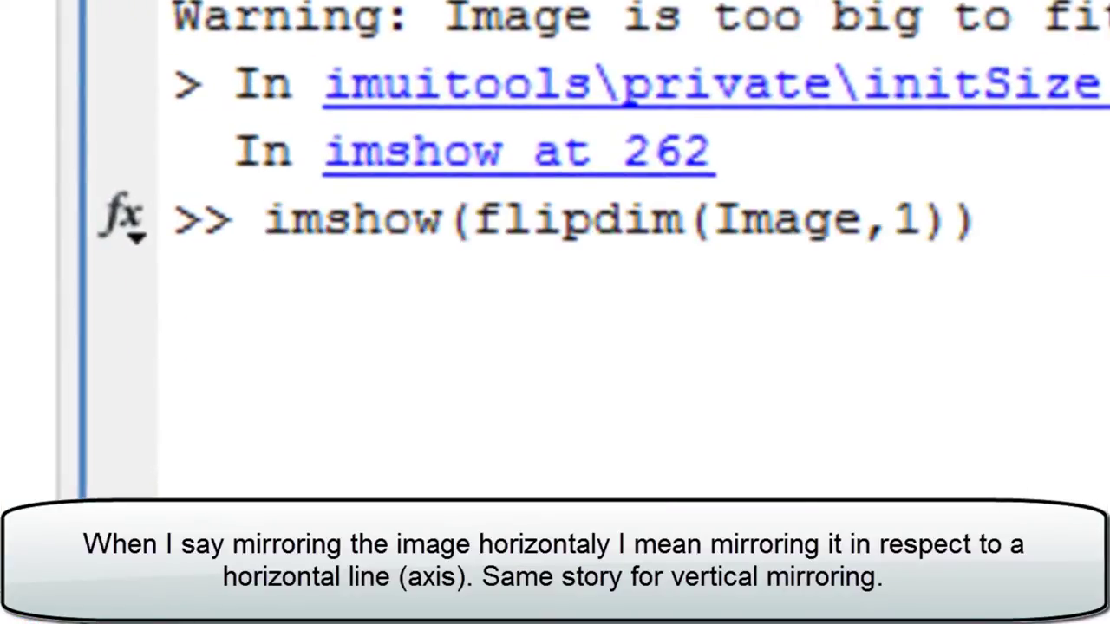
key(Left)
key(Left)
key(BackSpace)
text(2)
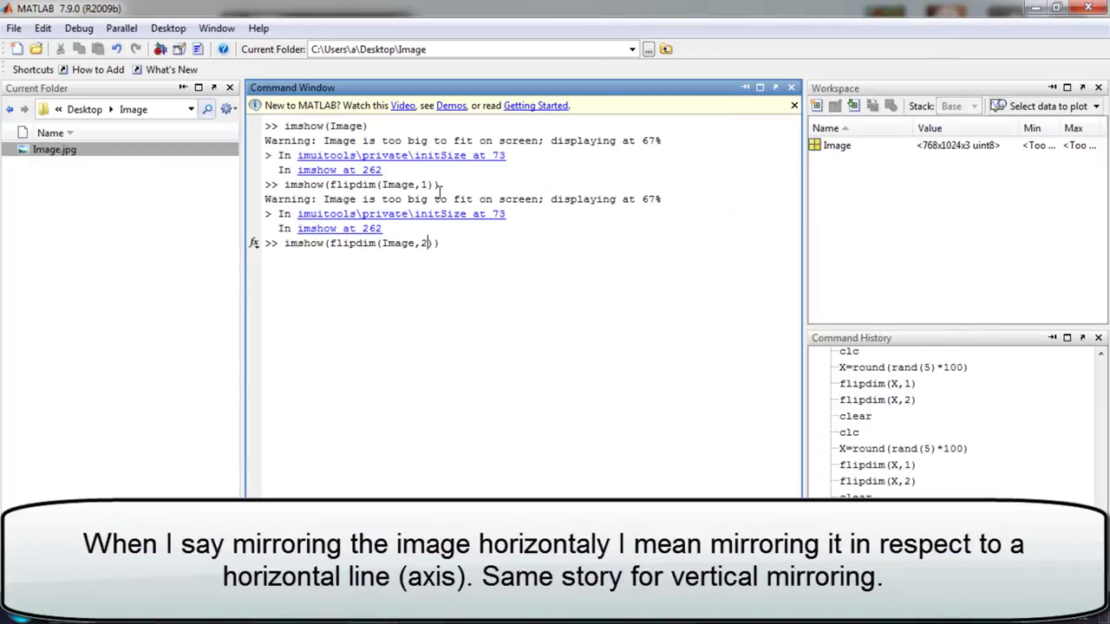
key(Return)
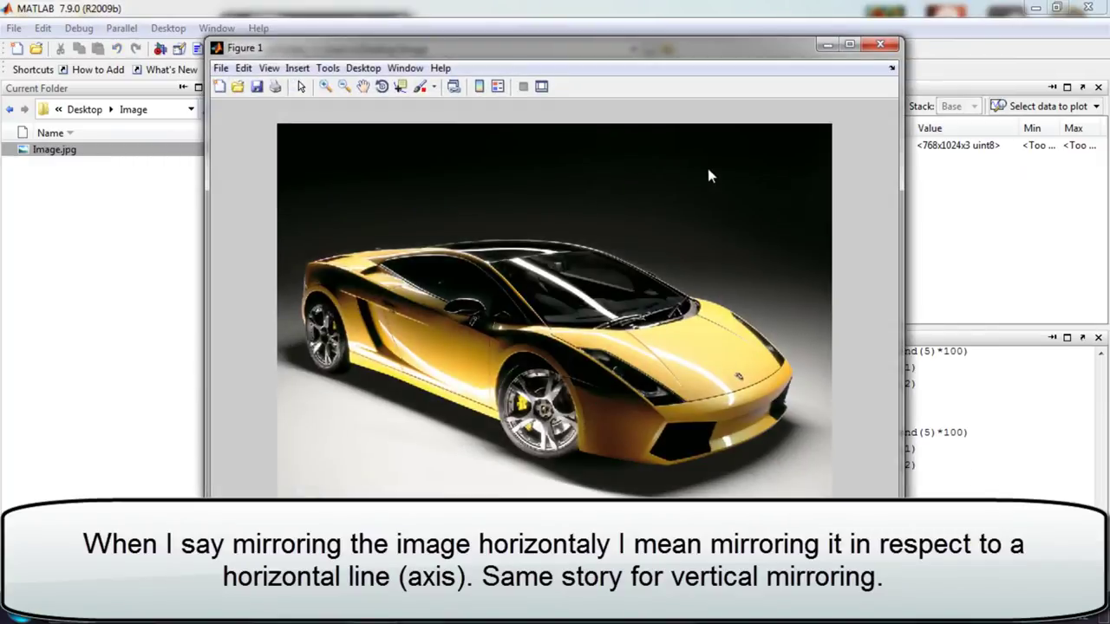